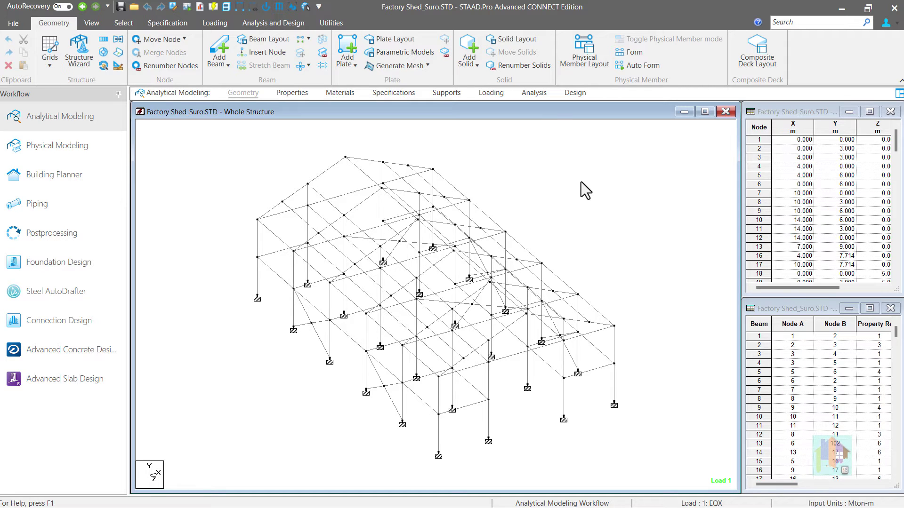
# Step: Bring up Excel's Model Info.xlsm sheet, which has Factory Shed_Suro.STD as its input file
pyautogui.hotkey('alt', 'Tab')
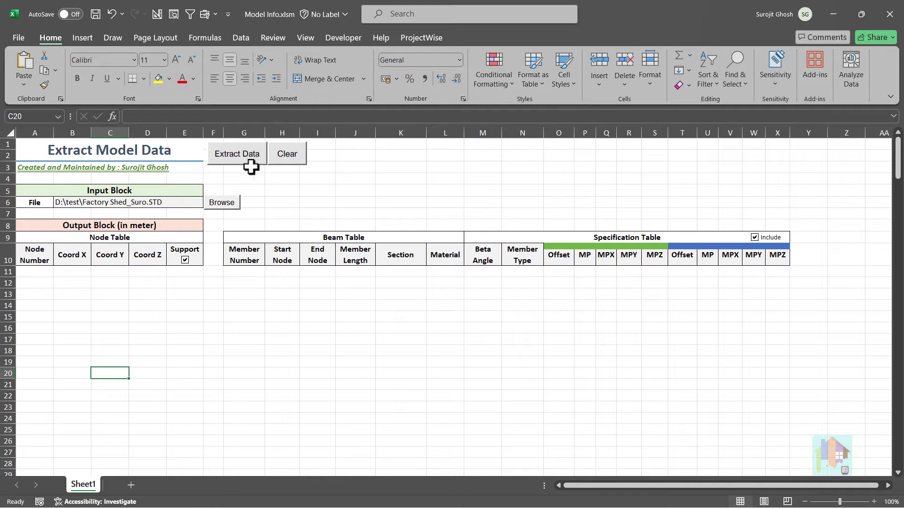
# Step: Run Extract Data on Factory Shed_Suro.STD and scroll down through the filled tables
pyautogui.click(232, 155)
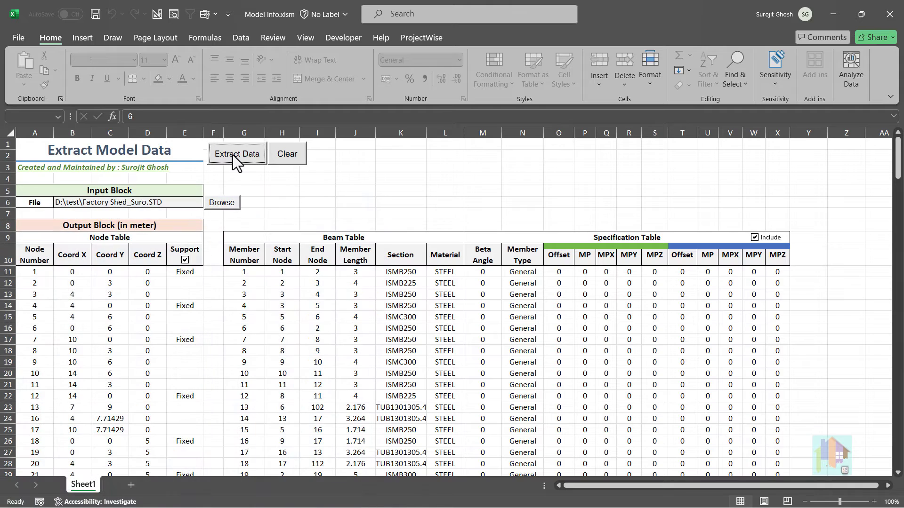
pyautogui.scroll(-3, 379, 340)
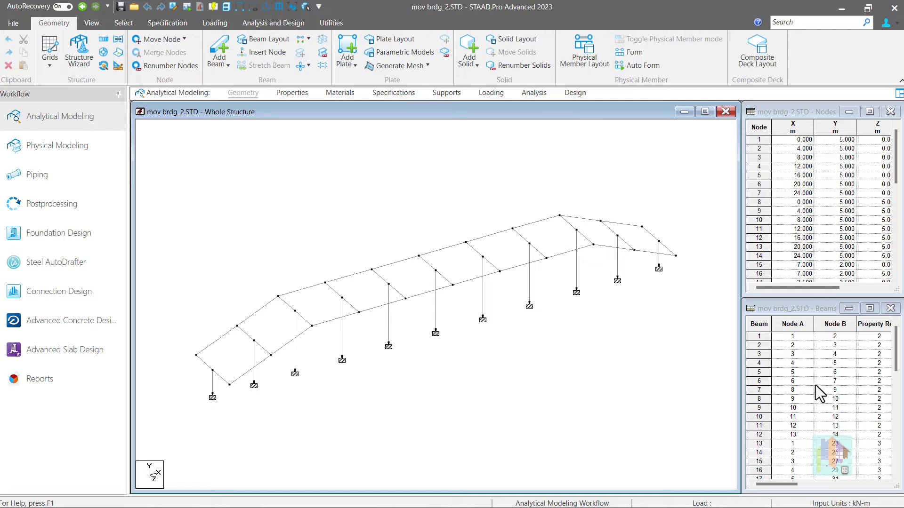
# Step: Put the bridge model into the Loading stage of the Analytical Modeling workflow
pyautogui.click(498, 95)
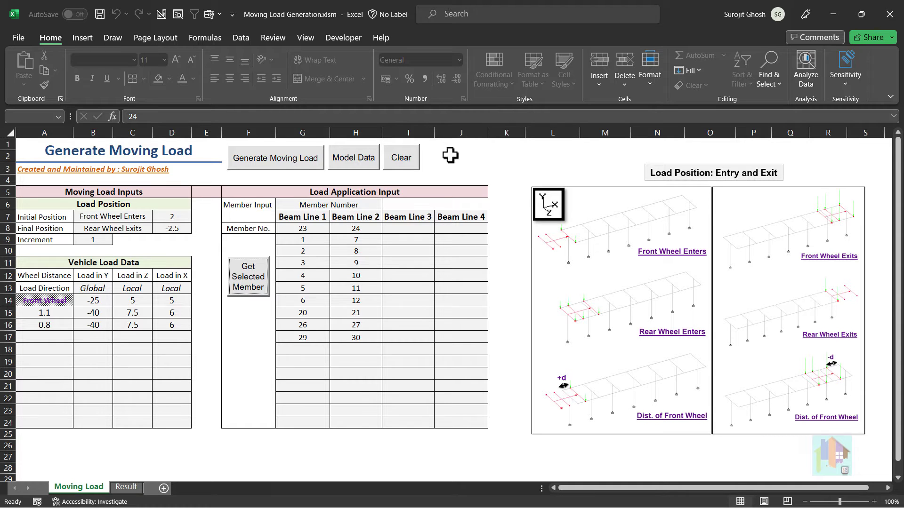
# Step: Keep Front Wheel Enters as the B7 initial load position and restore the Excel window over STAAD.Pro
pyautogui.click(310, 229)
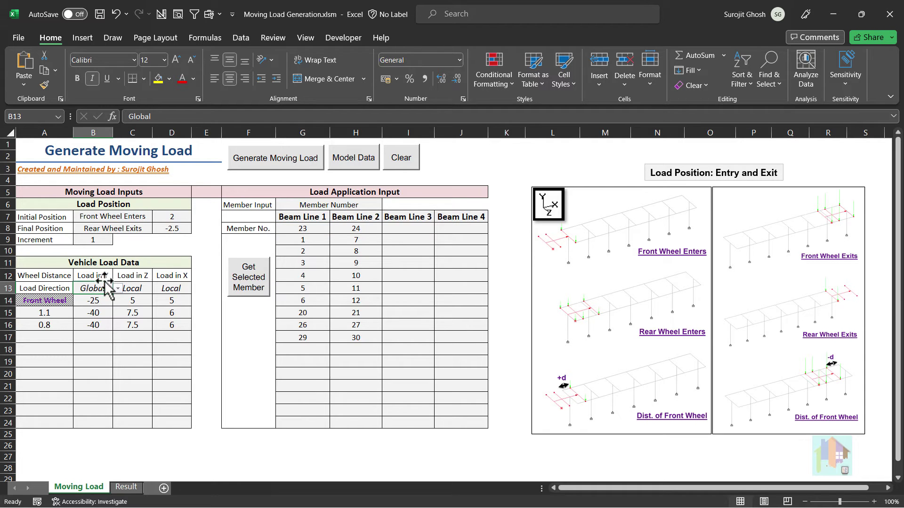
pyautogui.click(138, 219)
pyautogui.click(157, 216)
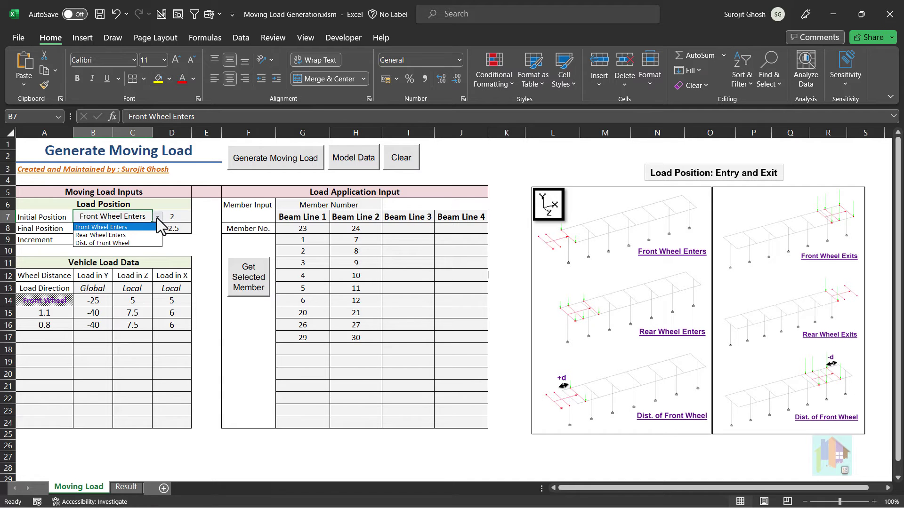
pyautogui.click(155, 218)
pyautogui.doubleClick(667, 27)
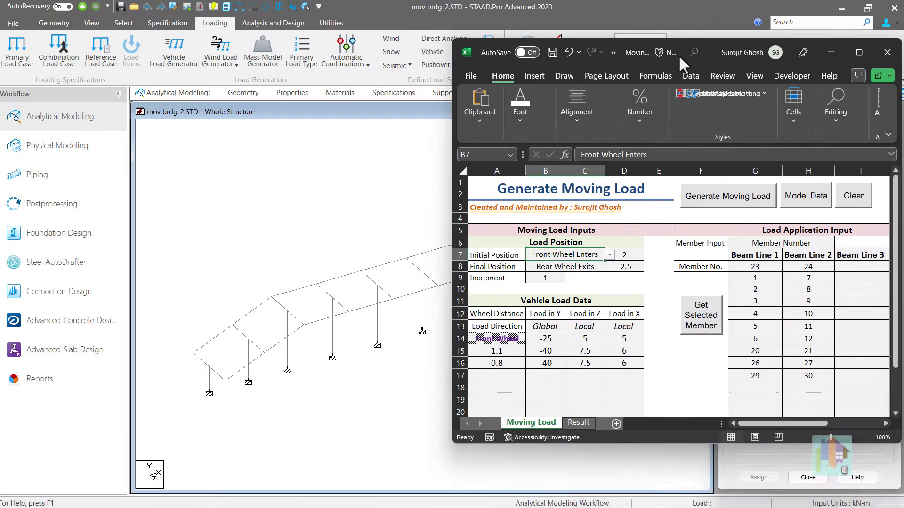
# Step: Generate the moving load cases, confirming kN-metre units and dismissing the success message
pyautogui.click(707, 242)
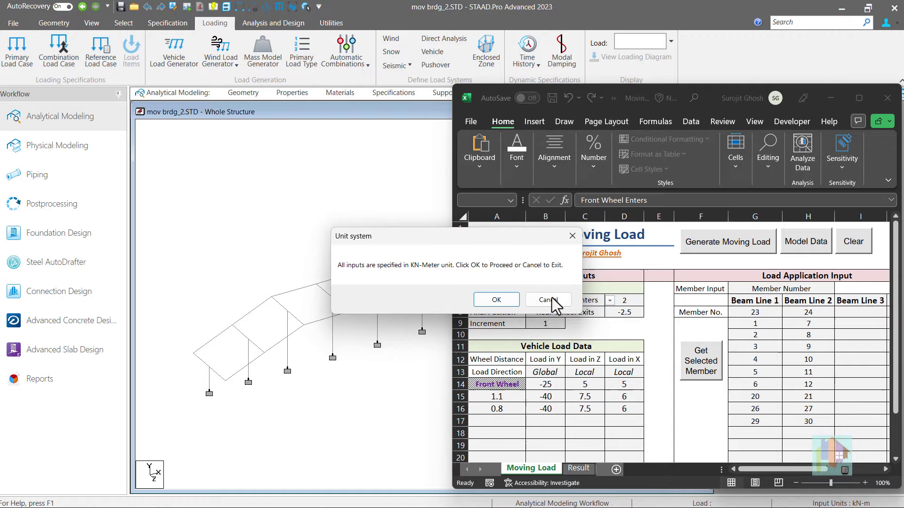
pyautogui.click(507, 302)
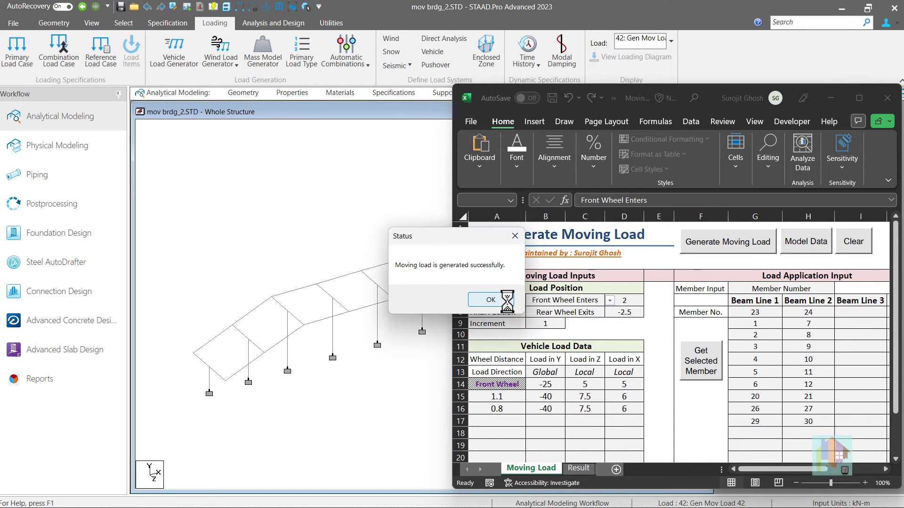
pyautogui.click(490, 300)
pyautogui.click(411, 216)
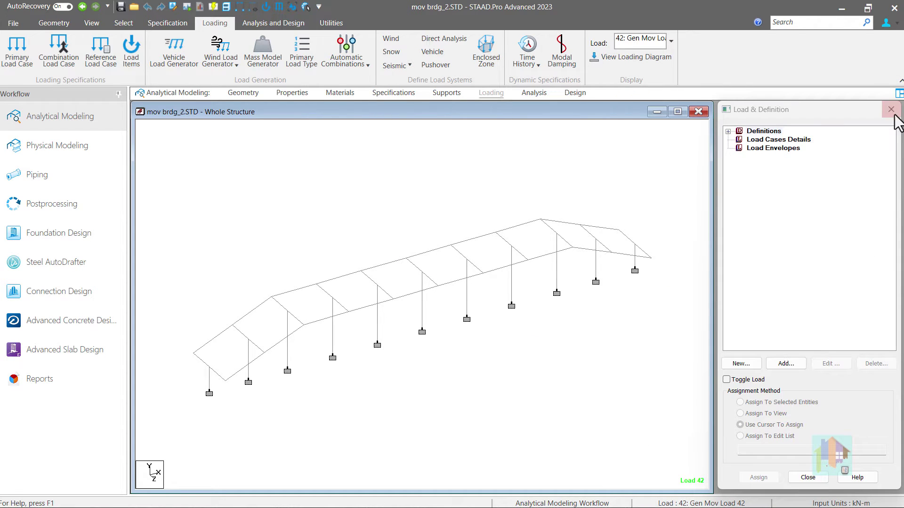
# Step: Display the wheel loads of Gen Mov Load 8, then Gen Mov Load 16, on the bridge
pyautogui.click(728, 139)
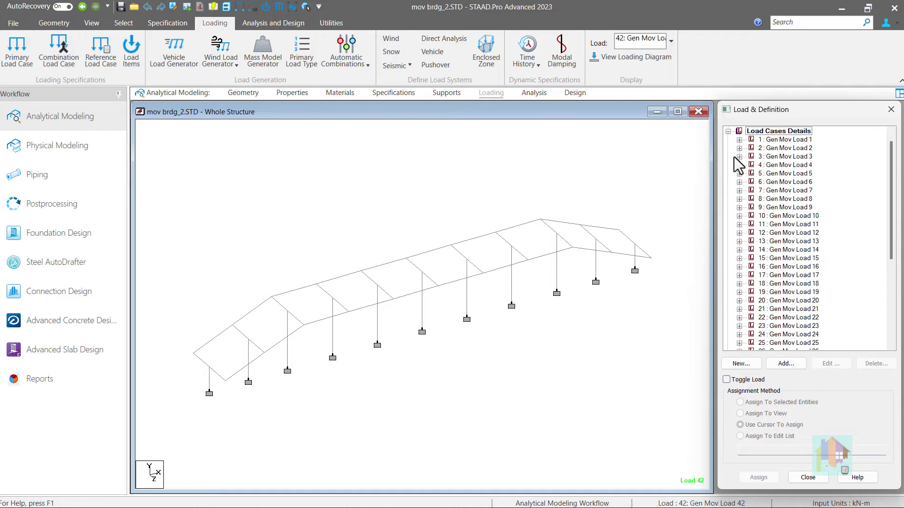
pyautogui.click(739, 199)
pyautogui.click(777, 216)
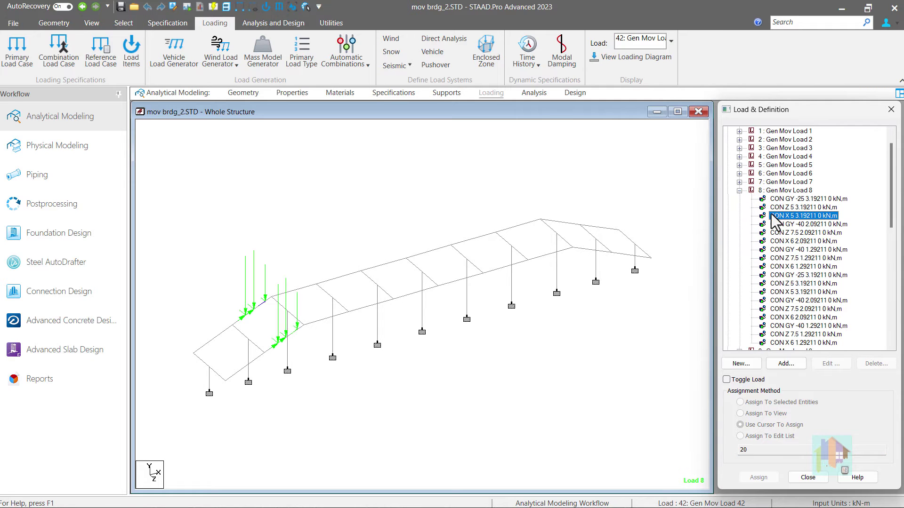
pyautogui.click(790, 260)
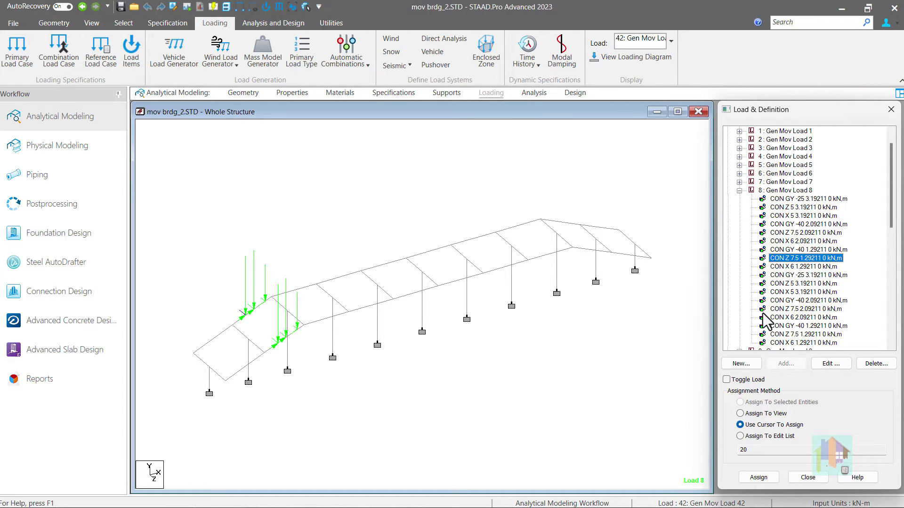
pyautogui.scroll(-2, 761, 332)
pyautogui.scroll(-2, 761, 331)
pyautogui.click(739, 327)
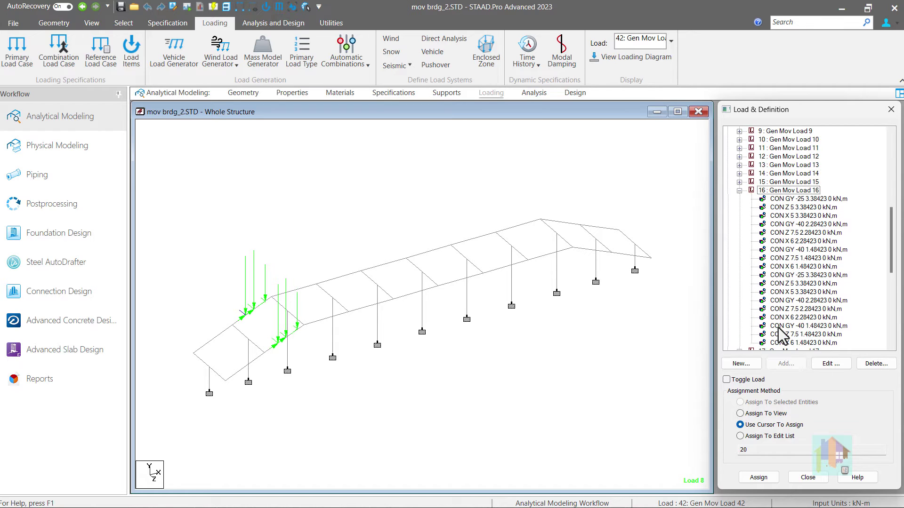
pyautogui.click(782, 326)
pyautogui.click(798, 295)
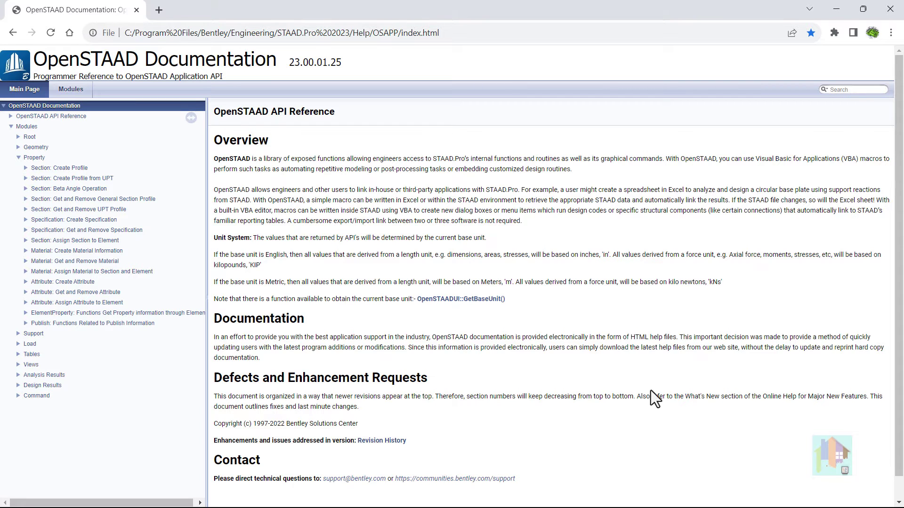
# Step: Browse past the Geometry functions to Support > Get Support Information and open GetCountOfElasticMat
pyautogui.click(19, 147)
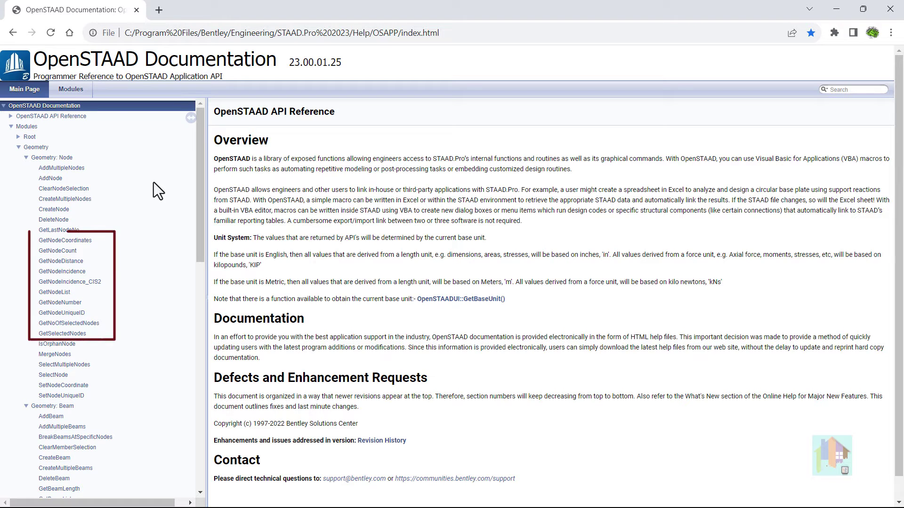
pyautogui.scroll(-5, 153, 183)
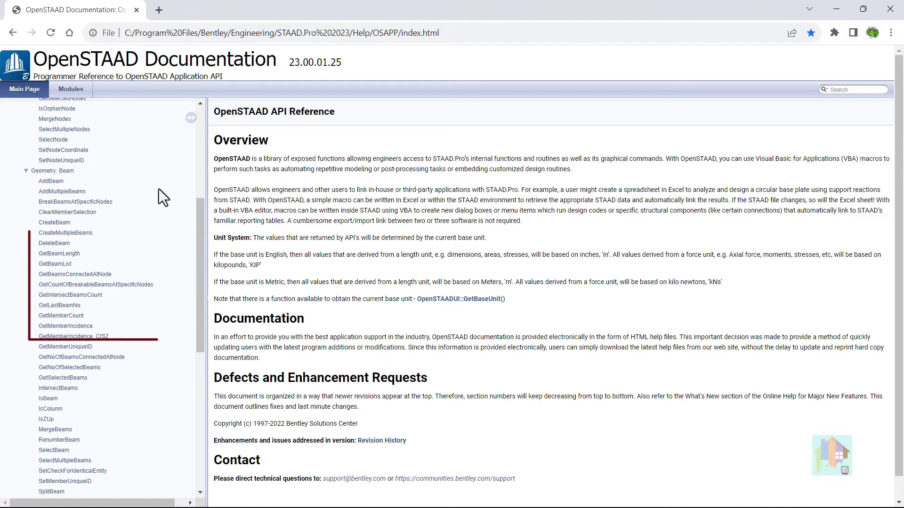
pyautogui.scroll(-7, 159, 189)
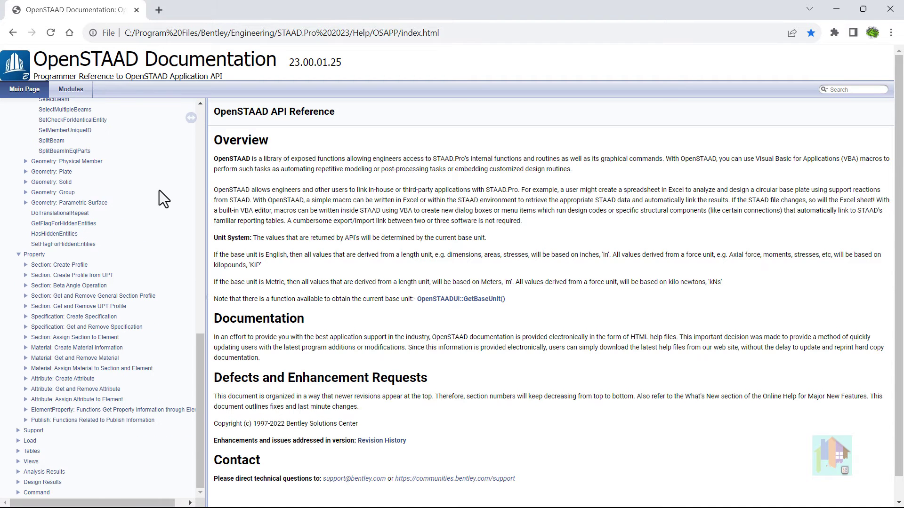
pyautogui.click(23, 296)
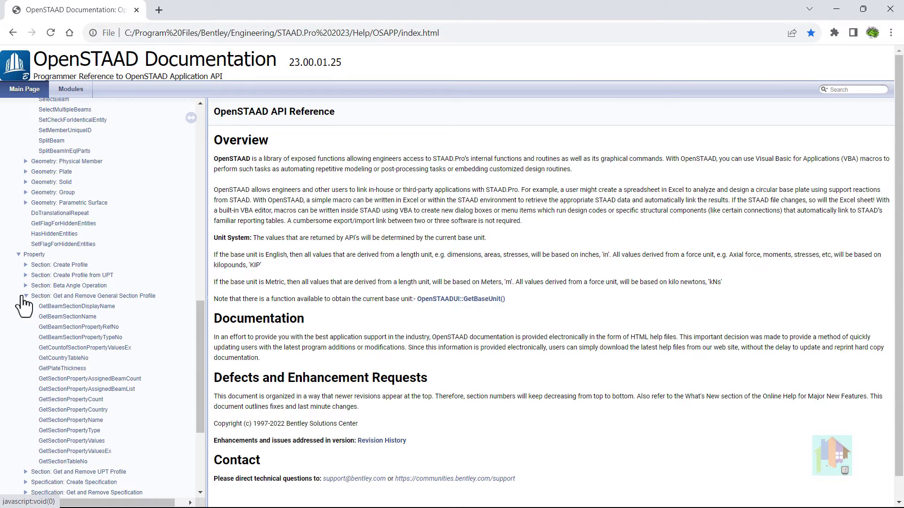
pyautogui.click(24, 296)
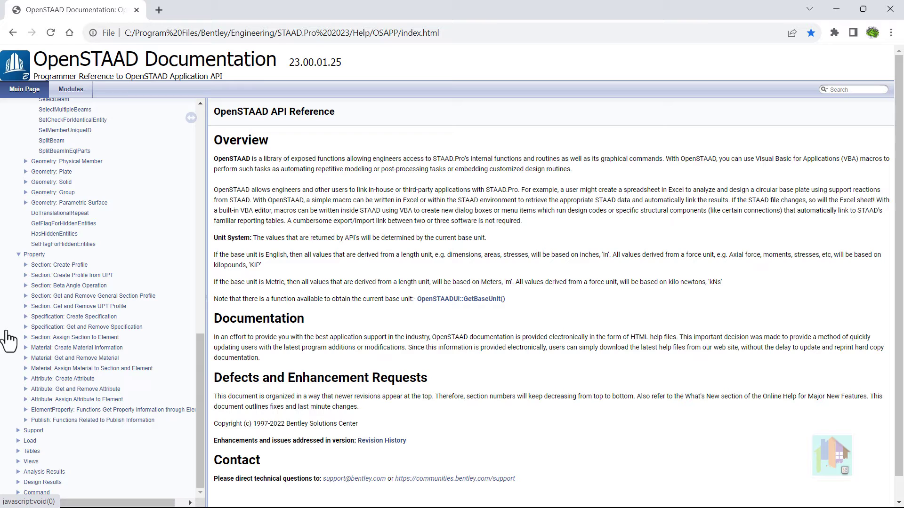
pyautogui.scroll(-1, 7, 331)
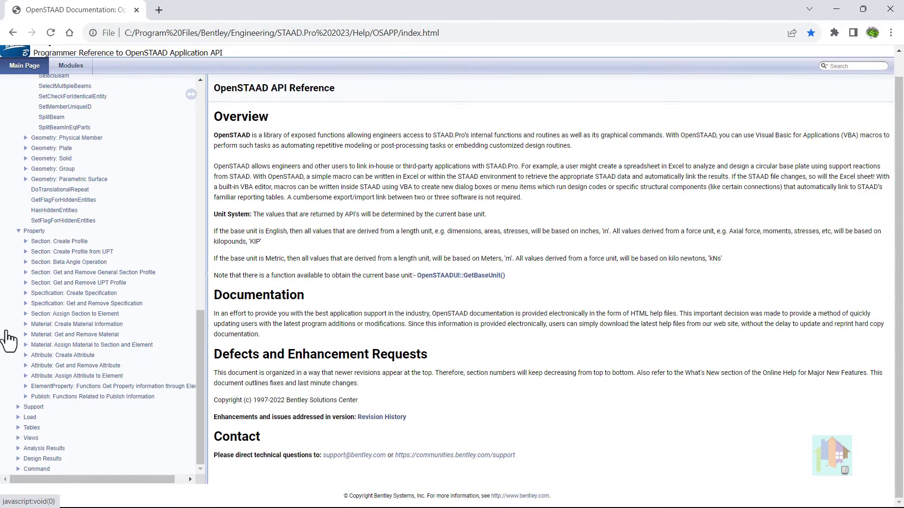
pyautogui.click(17, 408)
pyautogui.click(26, 427)
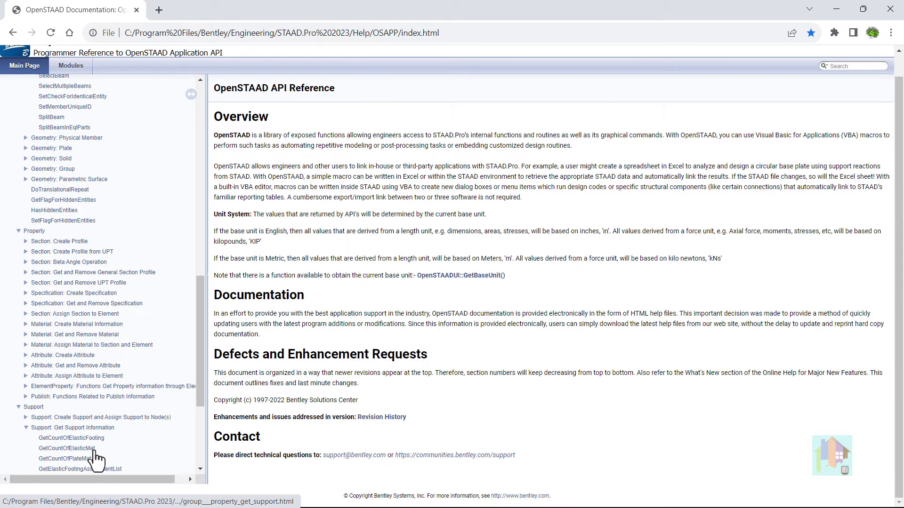
pyautogui.click(94, 451)
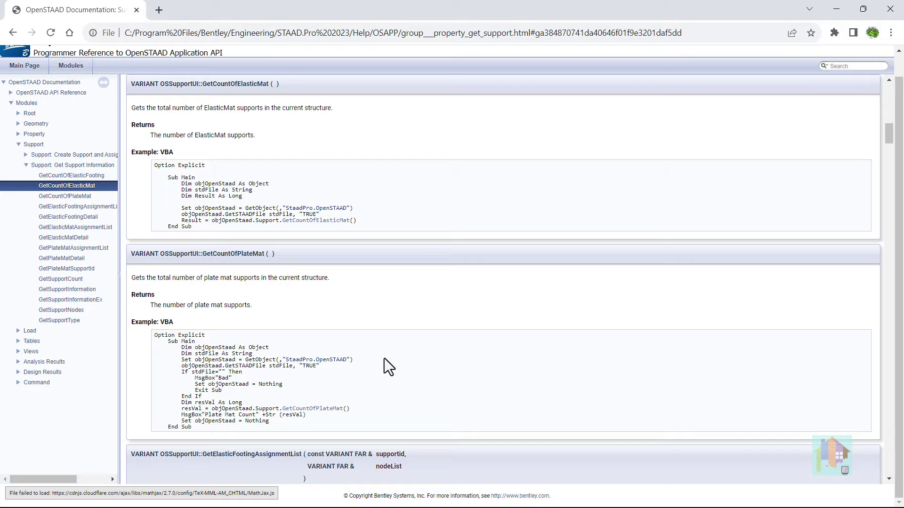
# Step: Jump to the GetPlateMatDetail entry in the navigation tree
pyautogui.click(65, 259)
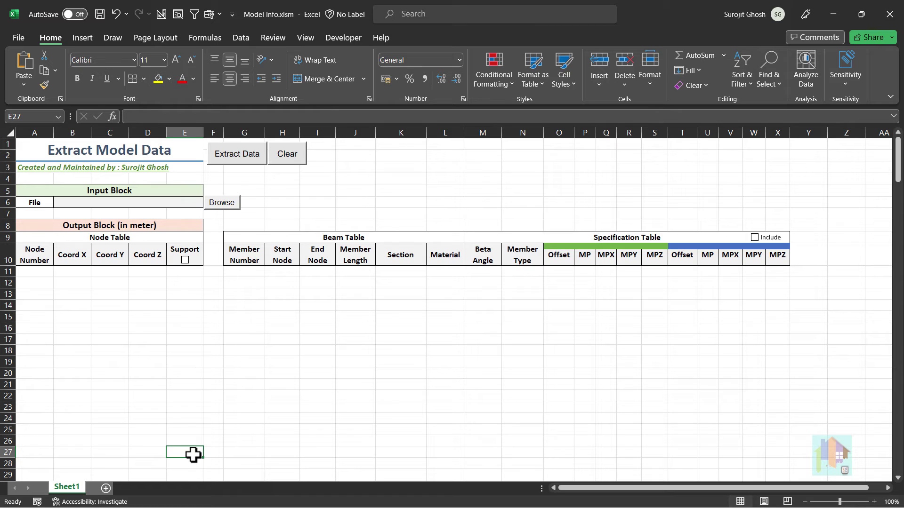
# Step: Set cell B6's input file to D:\test\frm.STD through the Browse dialog
pyautogui.click(131, 204)
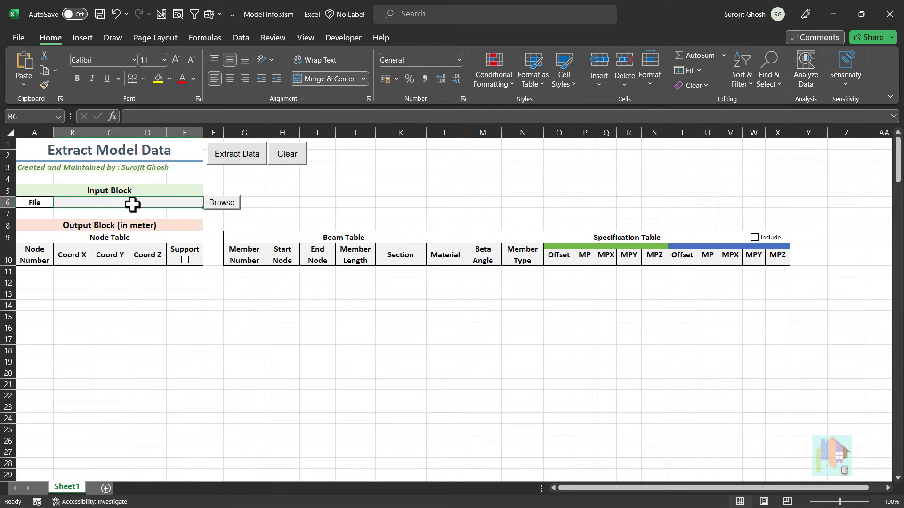
pyautogui.click(221, 208)
pyautogui.doubleClick(154, 115)
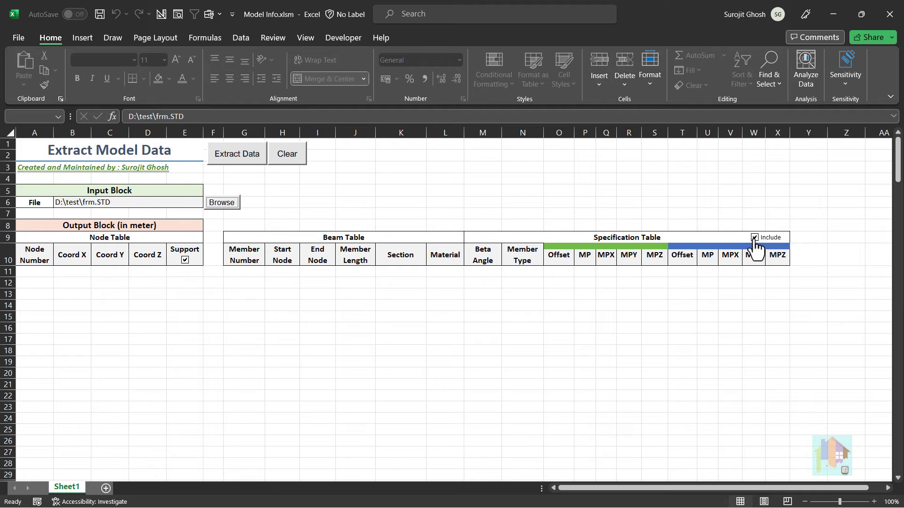
# Step: Extract frm.STD data into the Node, Beam and Specification tables, review them, then switch to MicroStation
pyautogui.click(245, 158)
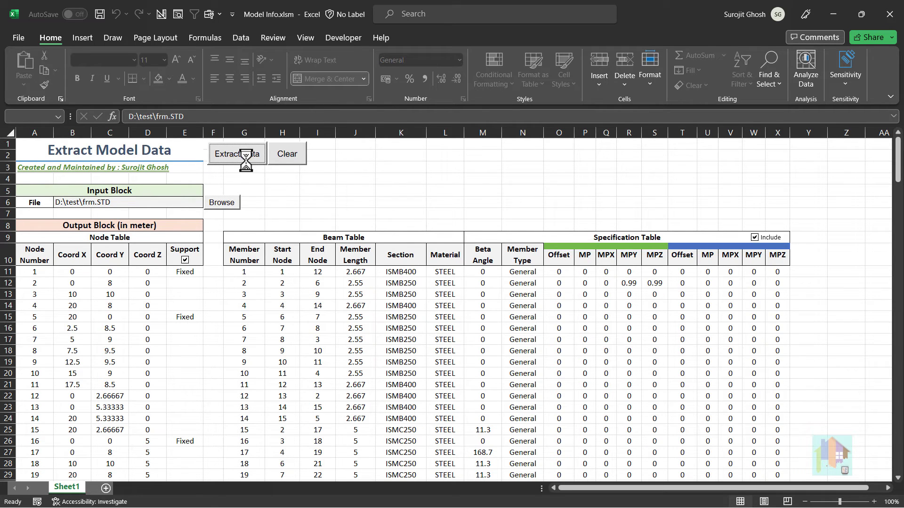
pyautogui.click(267, 205)
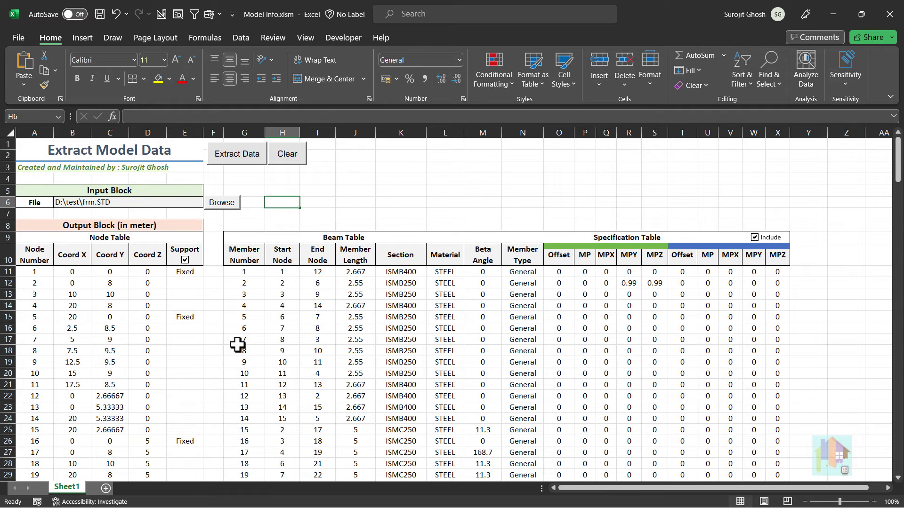
pyautogui.scroll(-5, 237, 345)
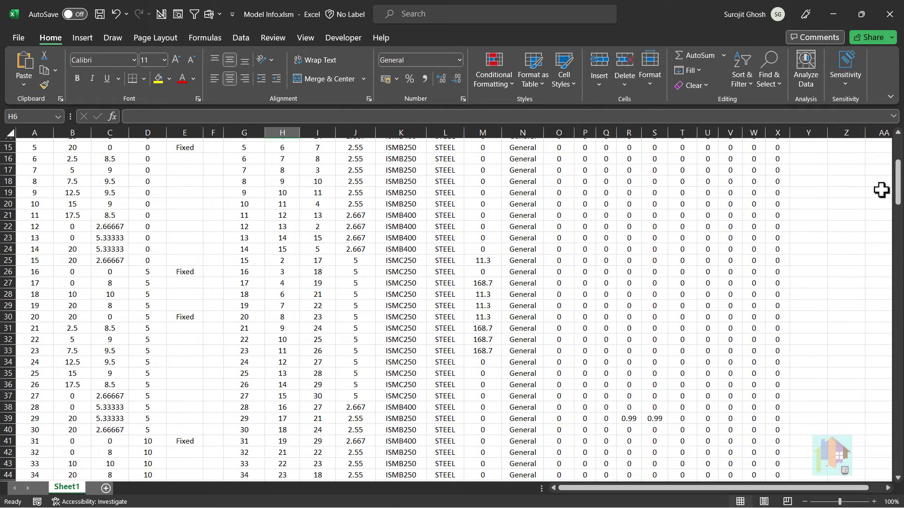
pyautogui.moveTo(896, 193); pyautogui.dragTo(887, 423)
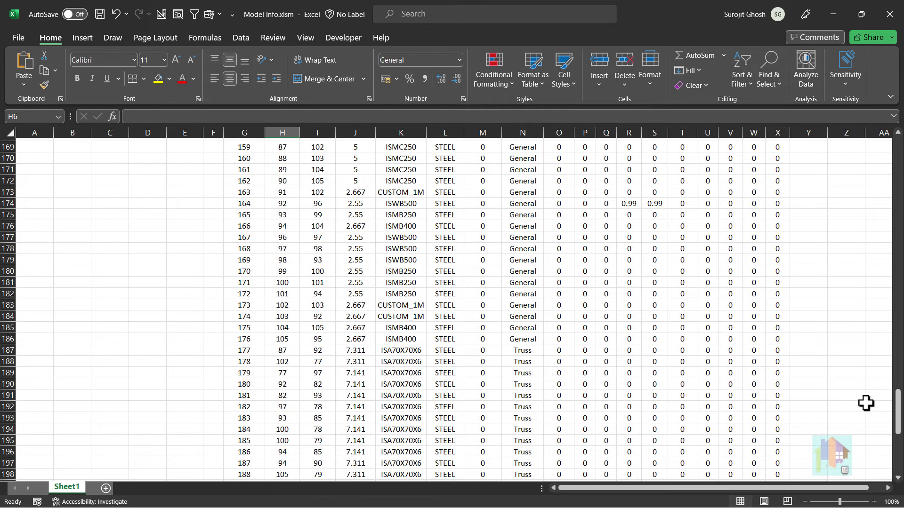
pyautogui.scroll(-2, 865, 403)
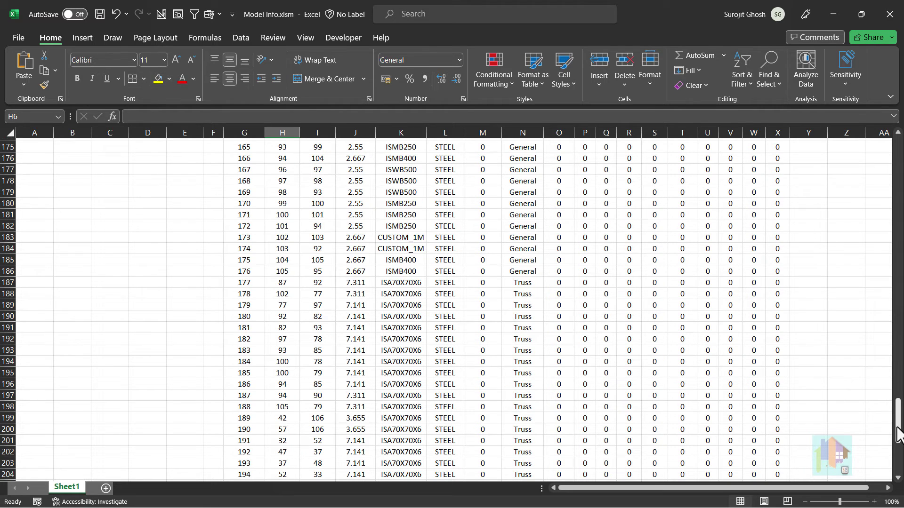
pyautogui.moveTo(899, 437); pyautogui.dragTo(900, 166)
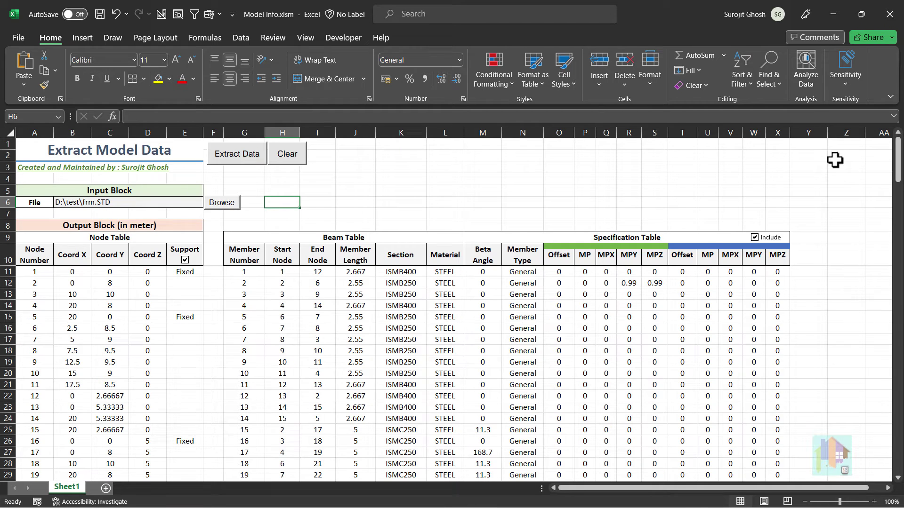
pyautogui.hotkey('alt', 'Tab')
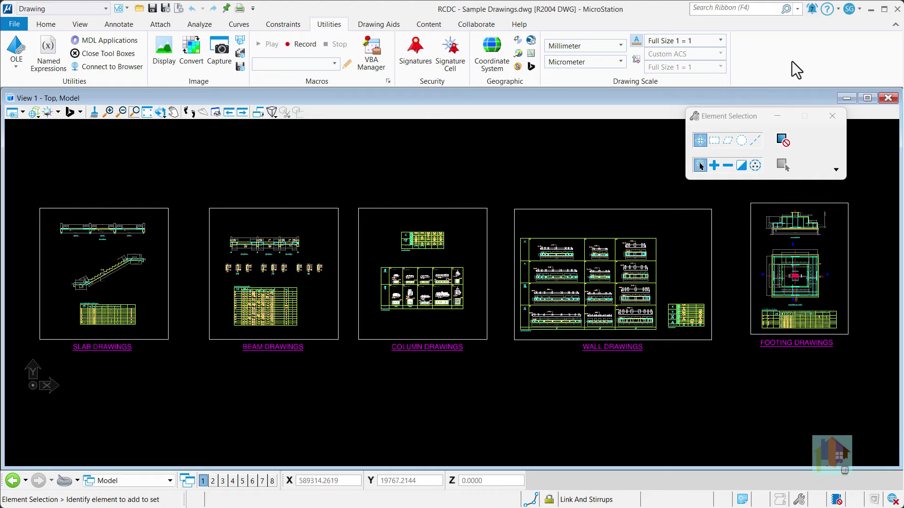
pyautogui.scroll(5, 652, 274)
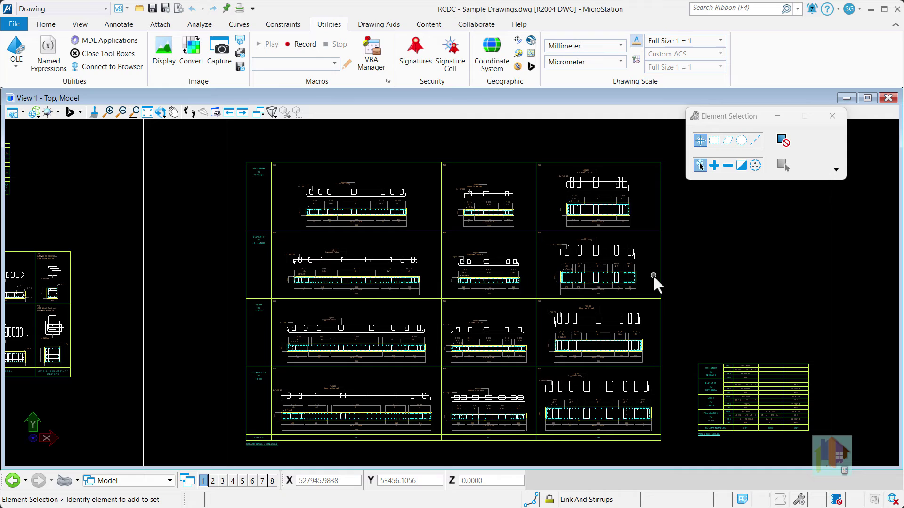
pyautogui.click(372, 59)
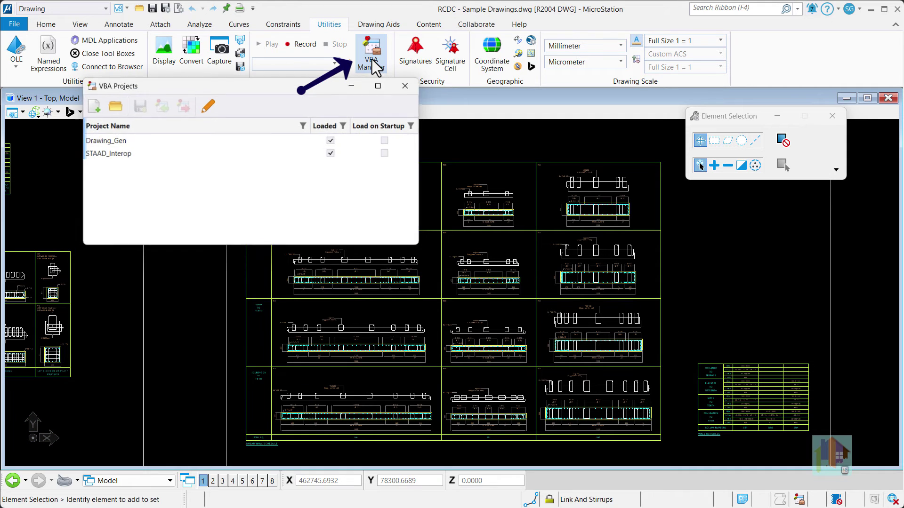
pyautogui.click(132, 154)
pyautogui.click(132, 154)
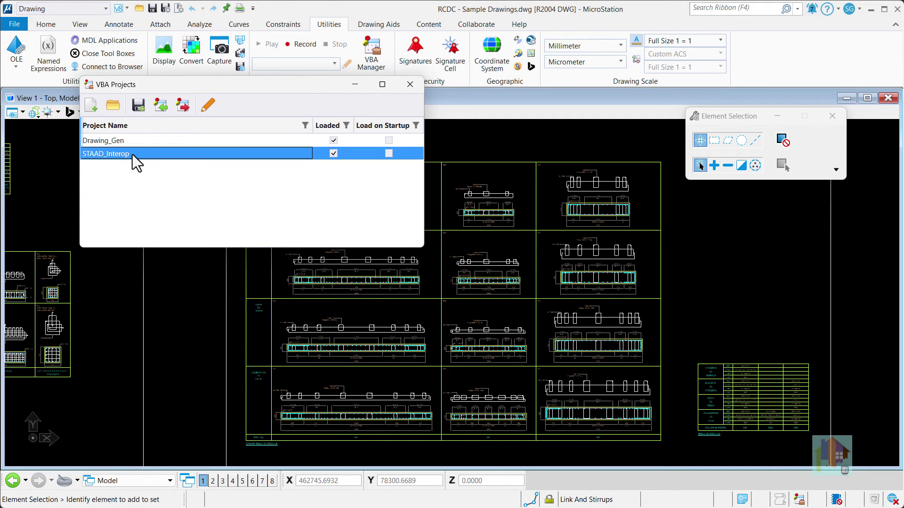
pyautogui.click(207, 105)
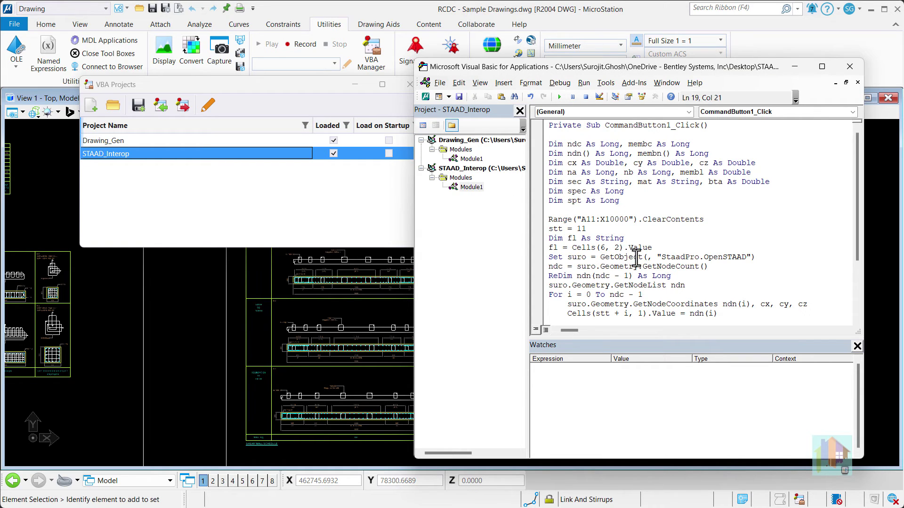
pyautogui.moveTo(757, 258); pyautogui.dragTo(546, 260)
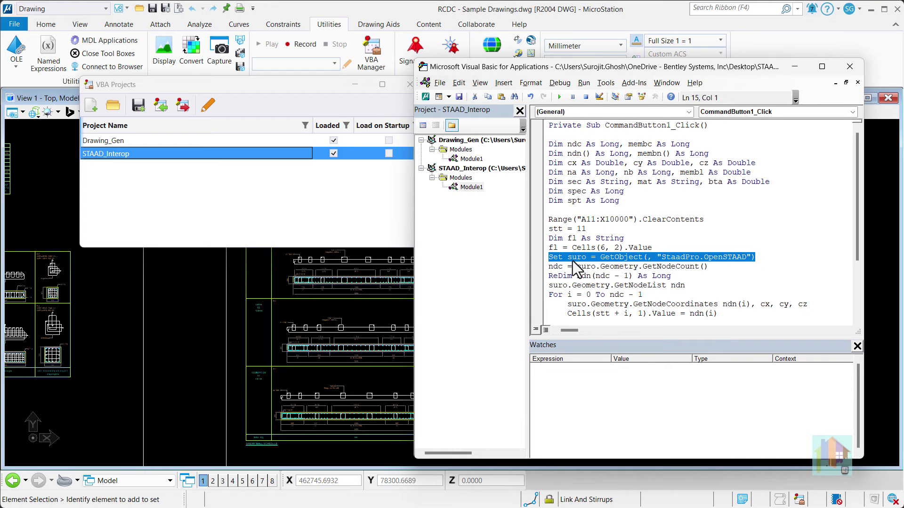
pyautogui.click(850, 67)
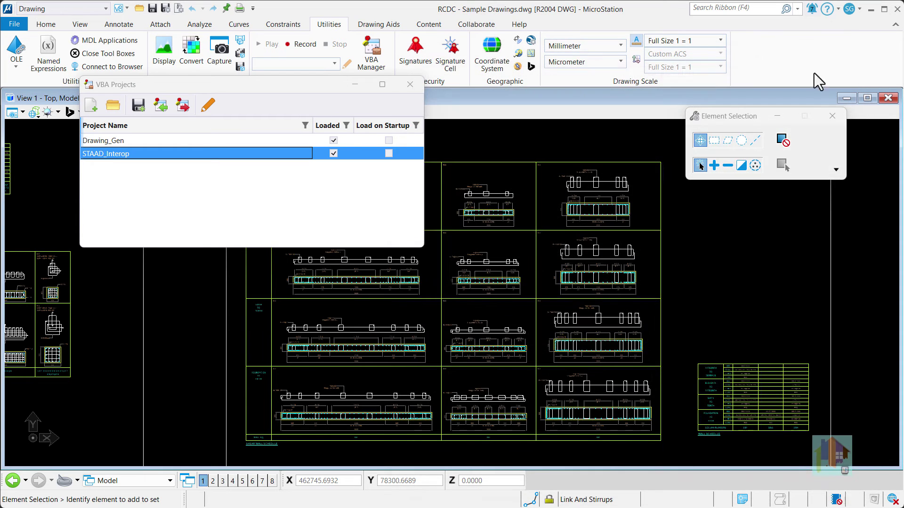
# Step: Close the VBA projects list and zoom around the column, wall and footing drawing sheets
pyautogui.click(409, 84)
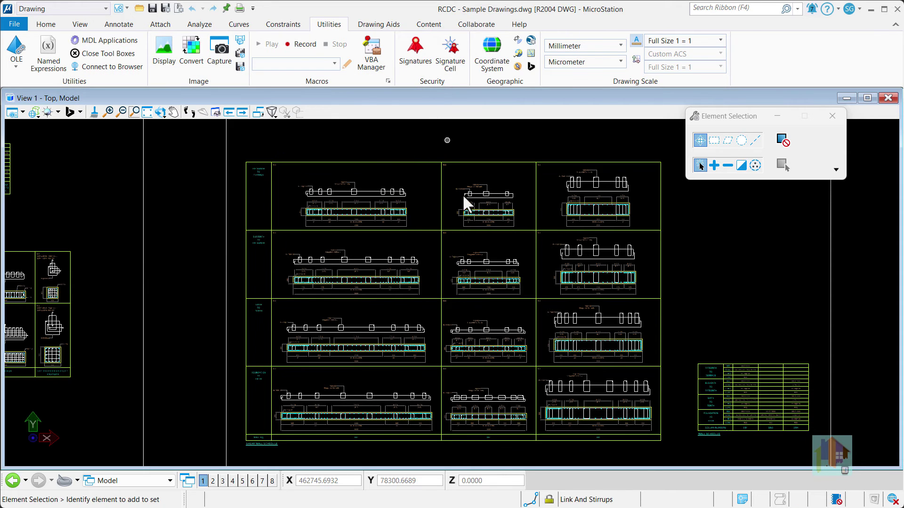
pyautogui.scroll(-2, 479, 320)
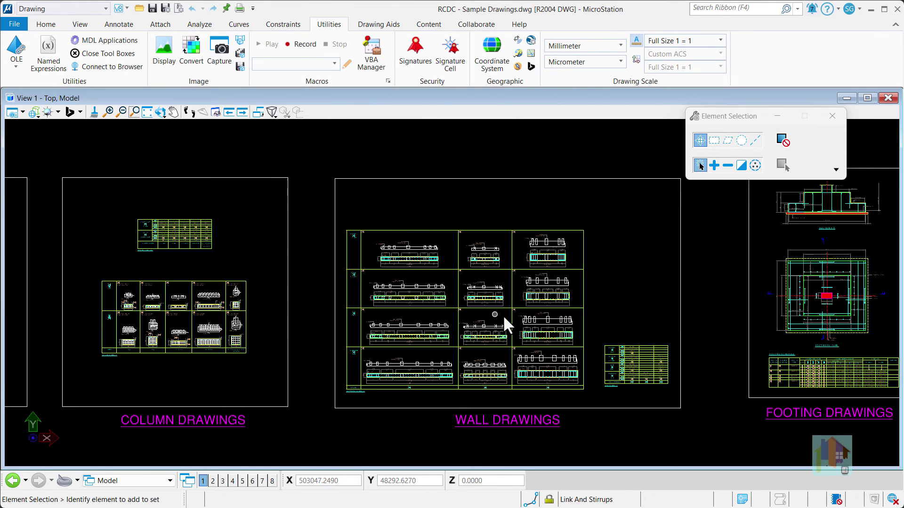
pyautogui.scroll(3, 854, 315)
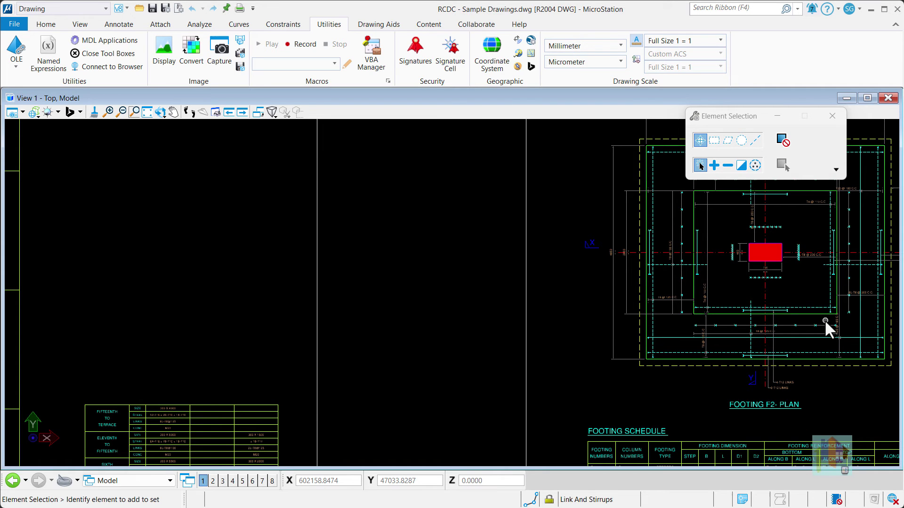
pyautogui.scroll(-4, 823, 320)
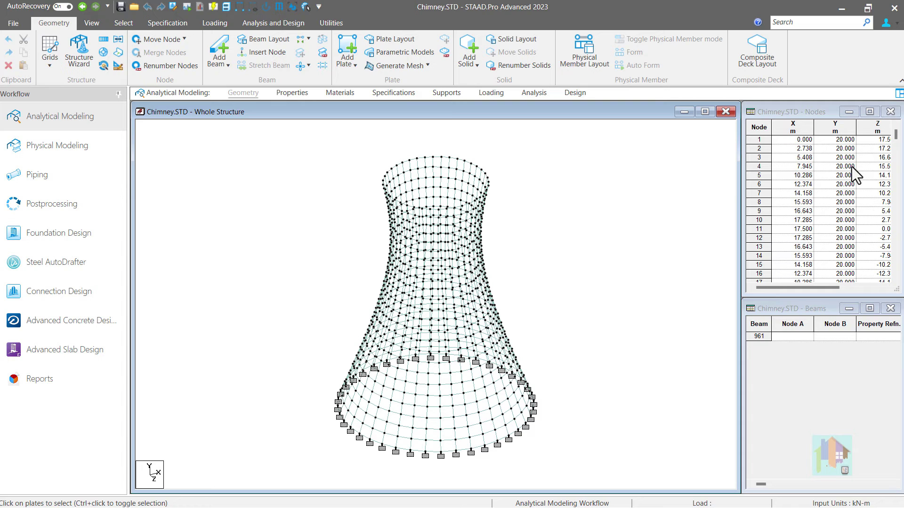
# Step: Show the chimney as a rendered 3D model, orbit it toward a top-down view, then close it
pyautogui.rightClick(551, 207)
pyautogui.click(588, 499)
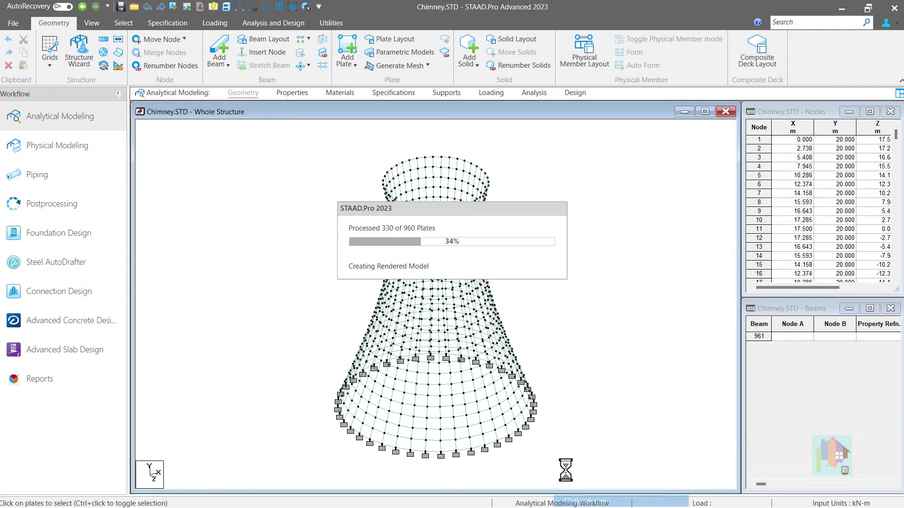
pyautogui.moveTo(588, 393); pyautogui.dragTo(620, 354)
pyautogui.click(890, 232)
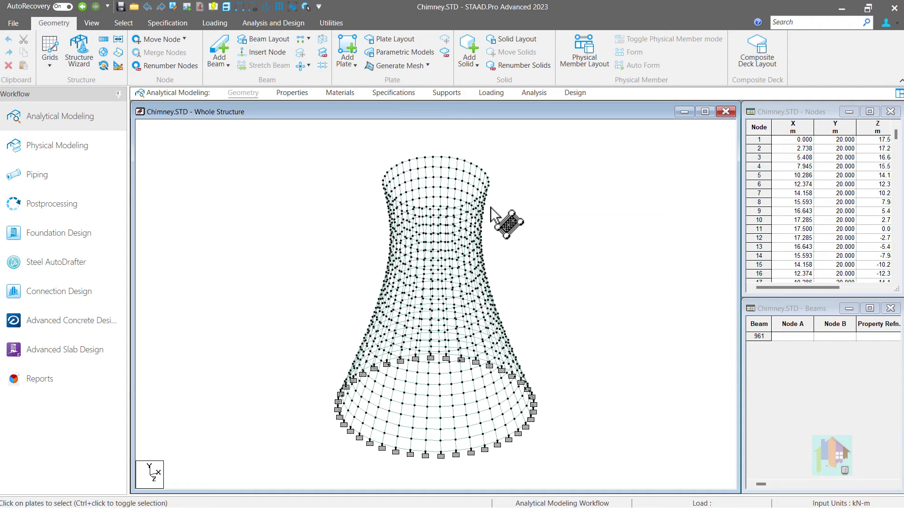
# Step: Inspect plate 55's properties on the upper chimney, then return to the Material Volume workbook
pyautogui.doubleClick(454, 175)
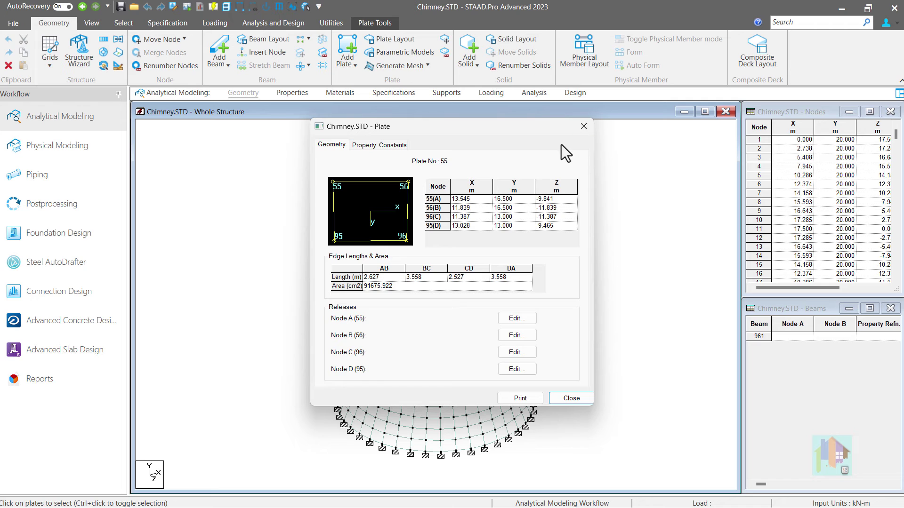
pyautogui.click(583, 130)
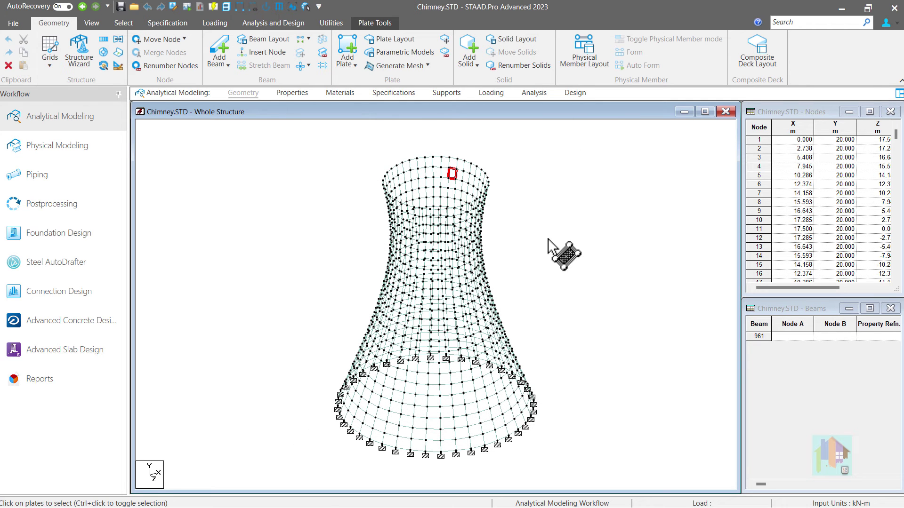
pyautogui.click(550, 247)
pyautogui.hotkey('alt', 'Tab')
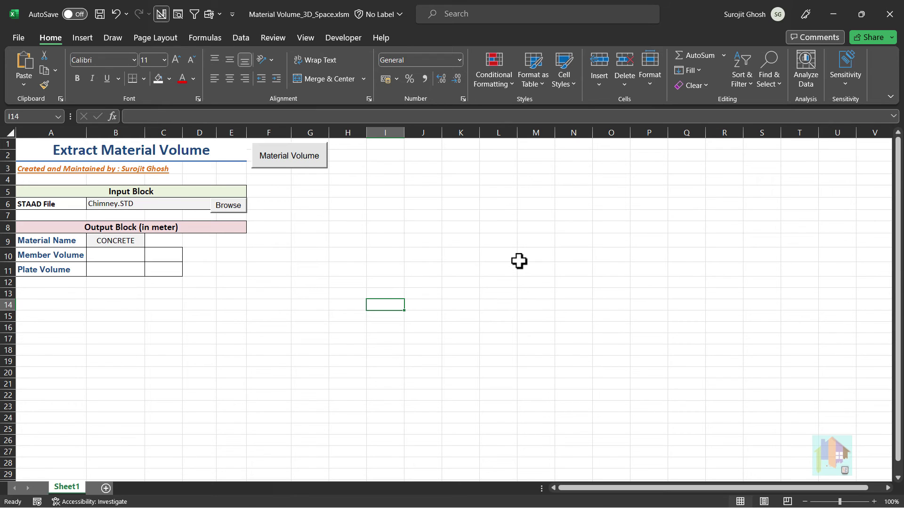
# Step: Run the Material Volume extraction, check the 3352.738 cubic m value, and switch to Load Info.xlsm
pyautogui.click(288, 158)
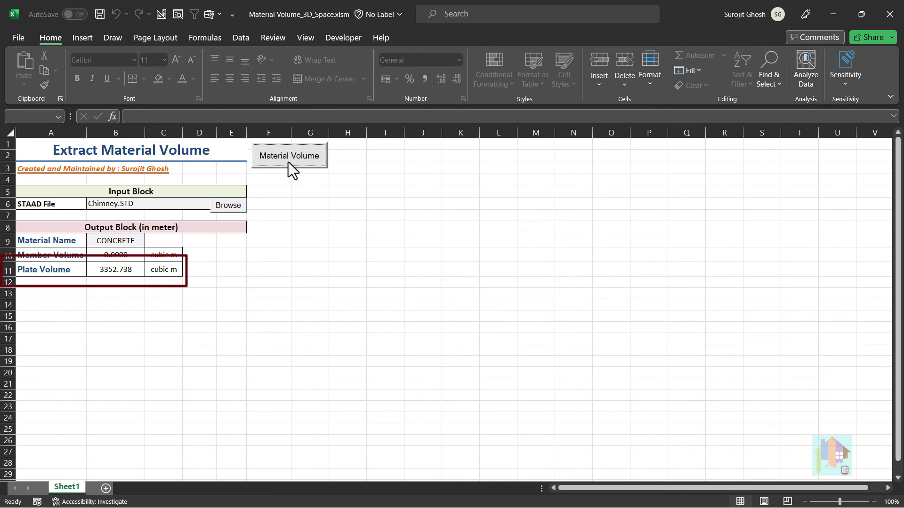
pyautogui.click(129, 255)
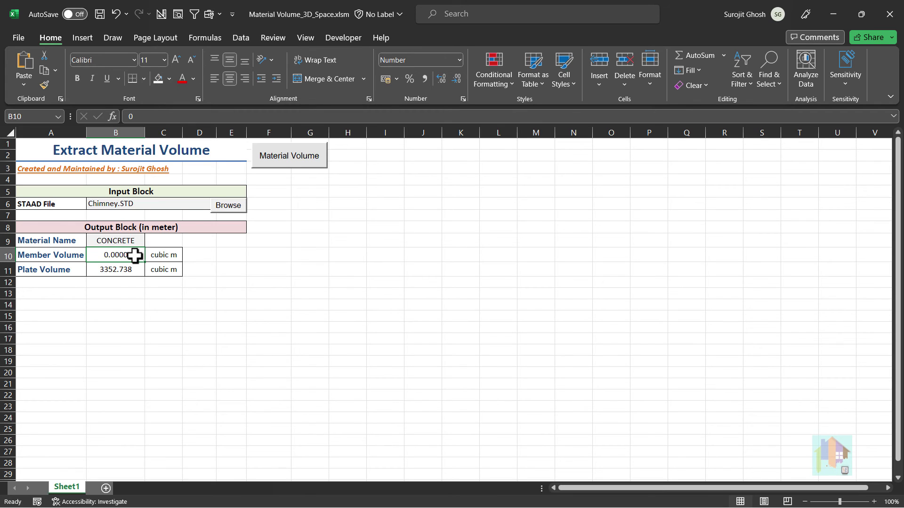
pyautogui.hotkey('alt', 'Tab')
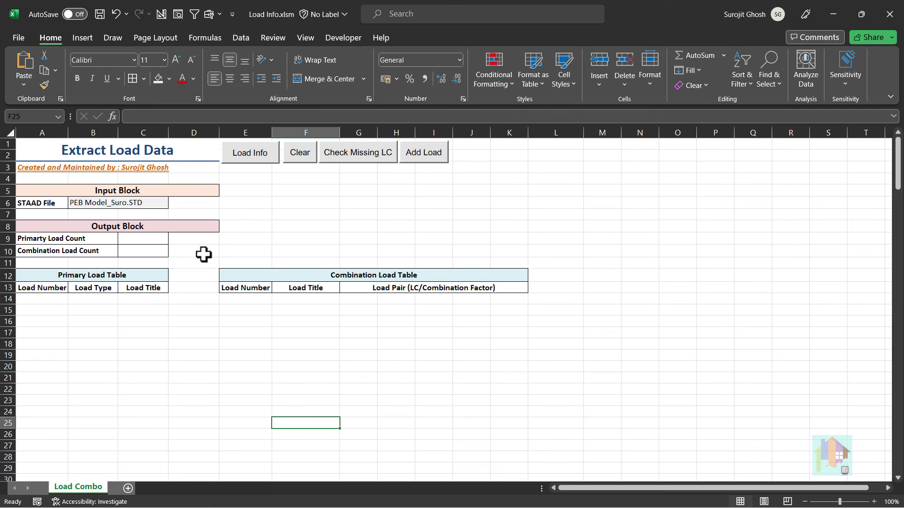
# Step: Extract PEB Model_Suro.STD's load data and review the 6 primary loads and 51 combinations
pyautogui.click(247, 155)
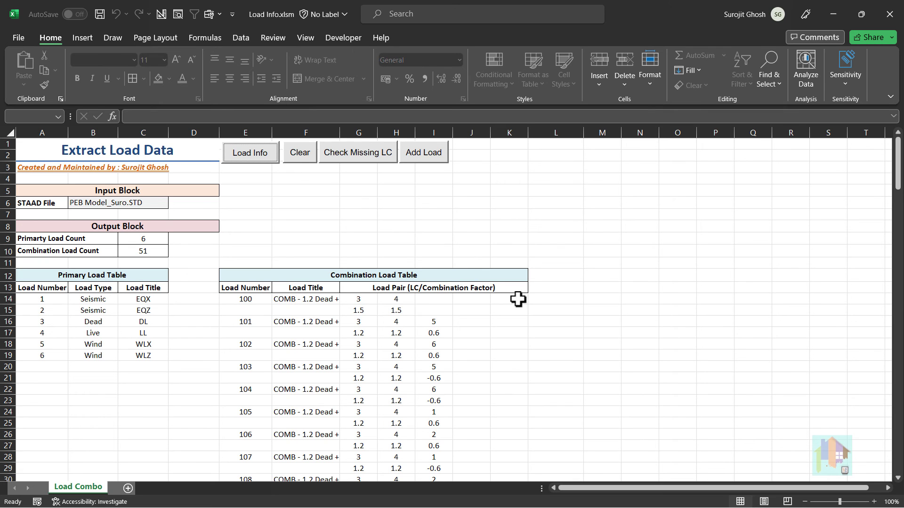
pyautogui.click(568, 336)
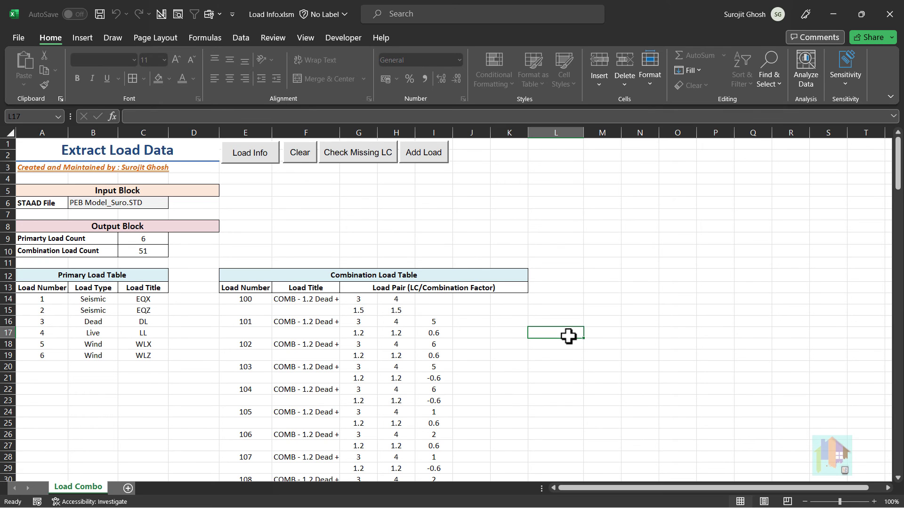
pyautogui.scroll(-2, 569, 338)
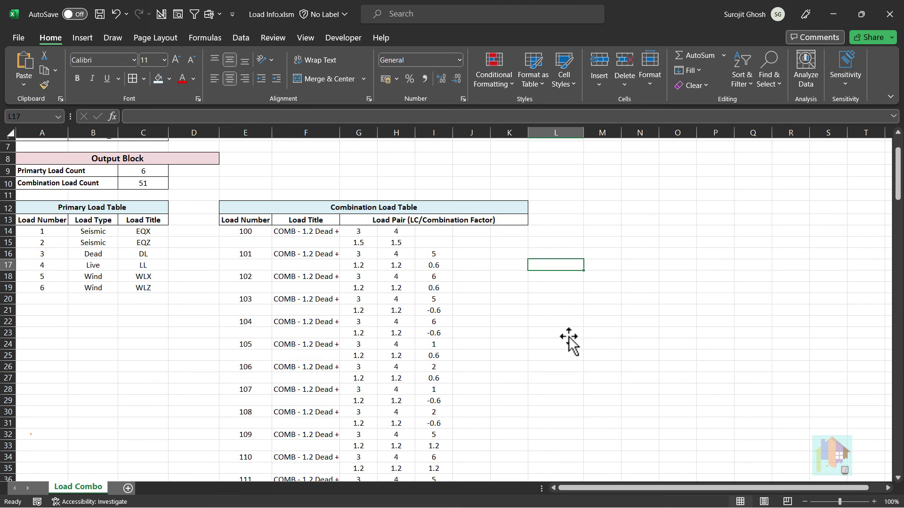
pyautogui.scroll(-3, 569, 338)
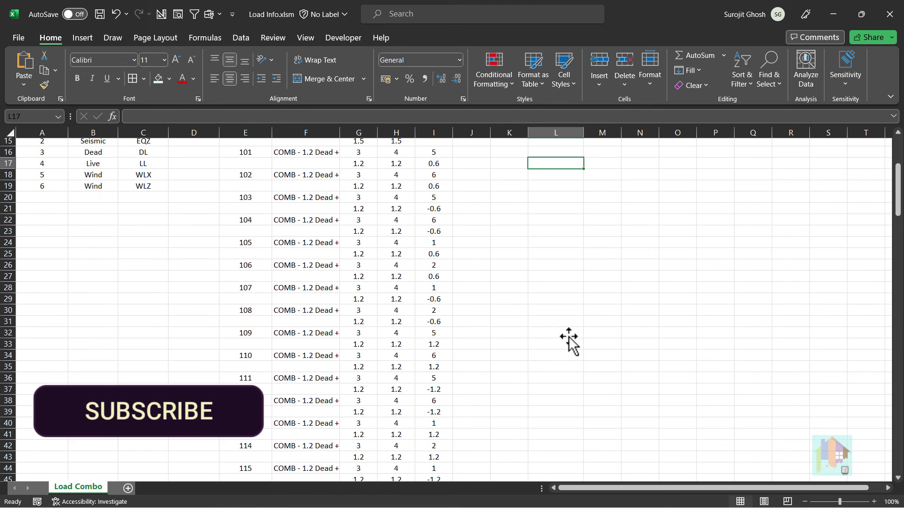
pyautogui.scroll(5, 568, 338)
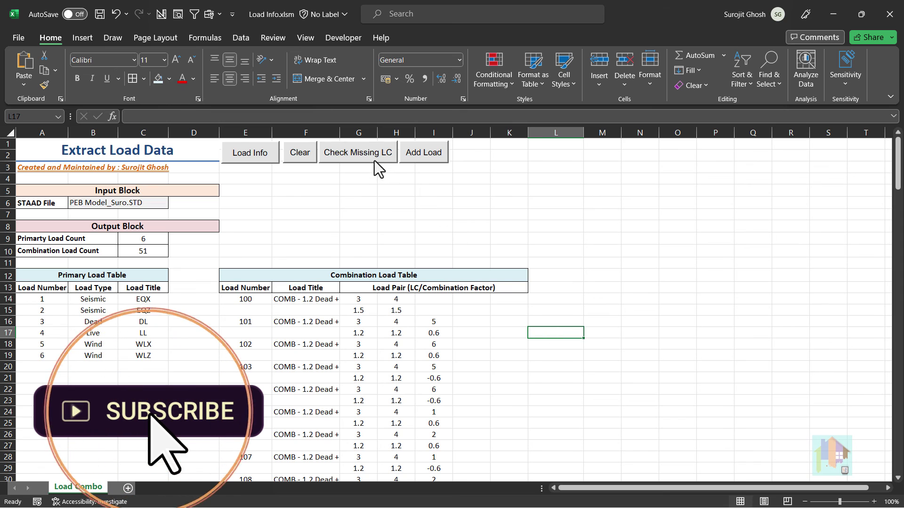
# Step: Confirm no primary load case is missing, then add the loads to the PEB model
pyautogui.click(371, 153)
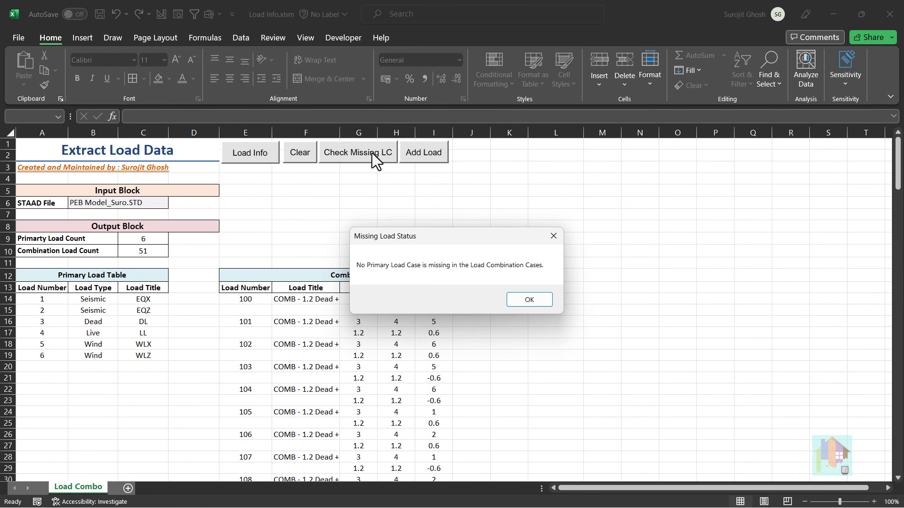
pyautogui.click(529, 299)
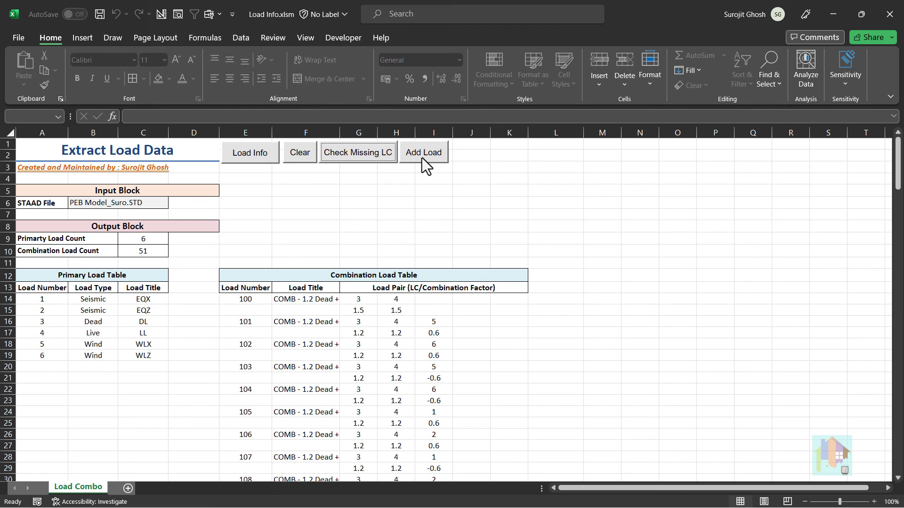
pyautogui.click(422, 158)
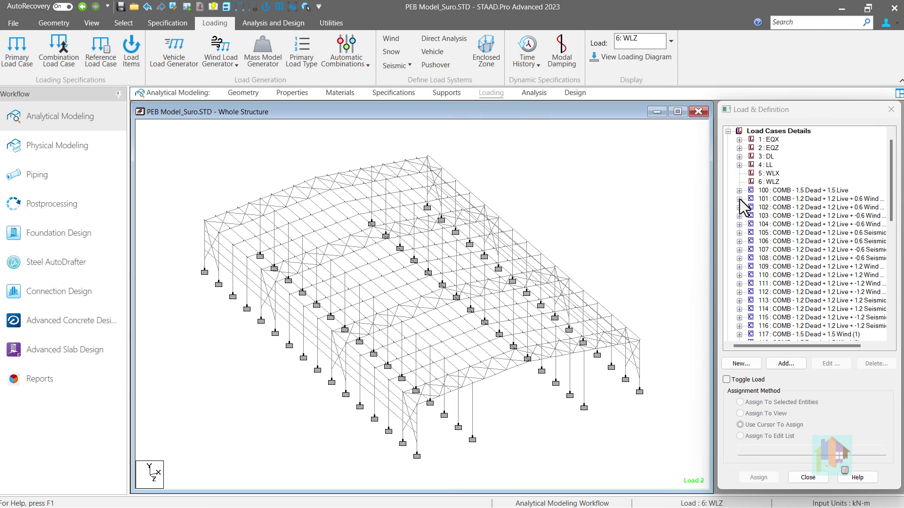
# Step: Expand combination 101, select its (1.2) x Load 4 item, and display case 101 on the shed
pyautogui.click(739, 199)
pyautogui.click(797, 216)
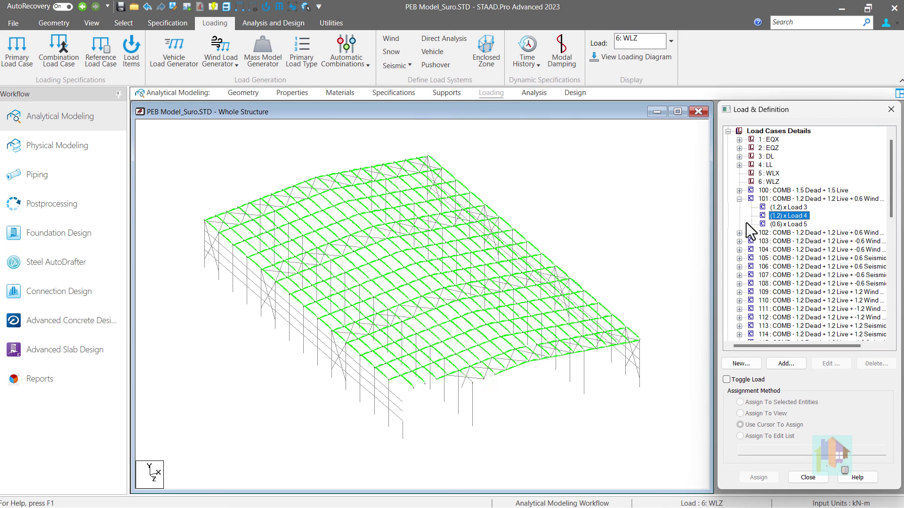
pyautogui.click(660, 219)
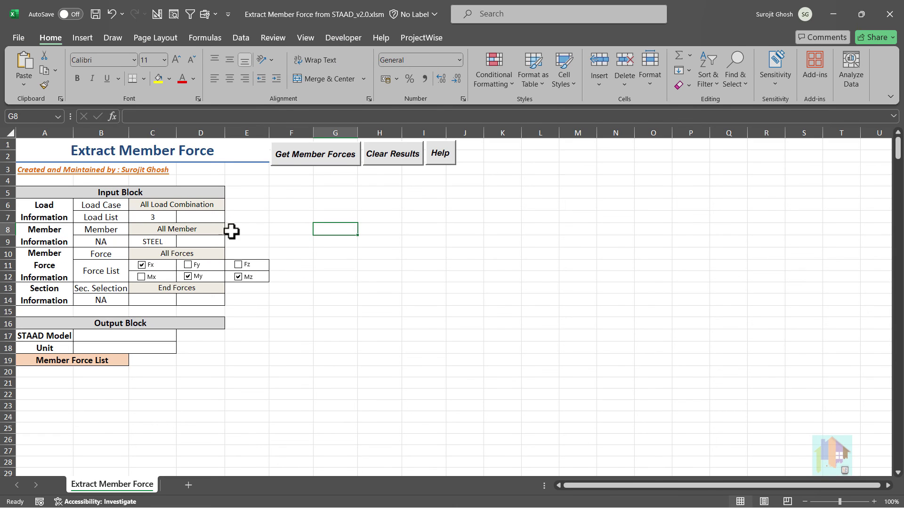
# Step: Set C8 to Selected Member and extract member 146's forces for every load combination
pyautogui.click(219, 230)
pyautogui.click(230, 230)
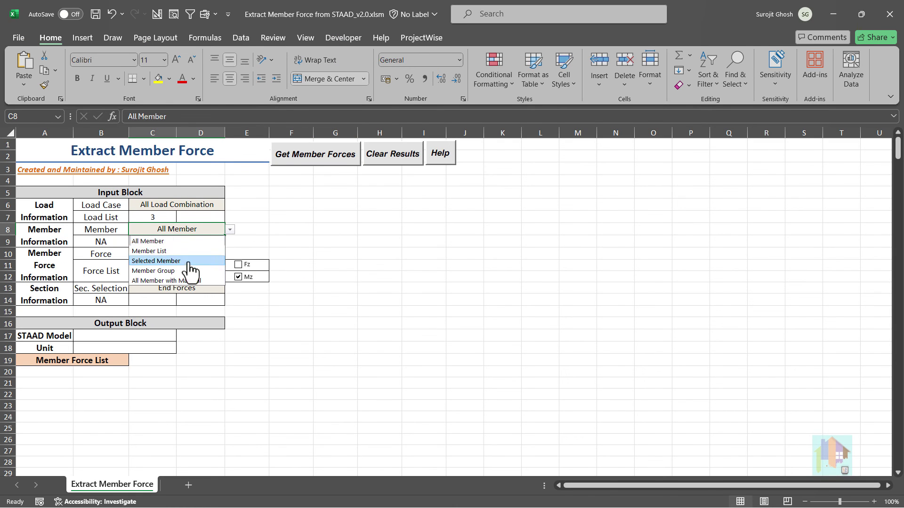
pyautogui.click(188, 261)
pyautogui.click(318, 160)
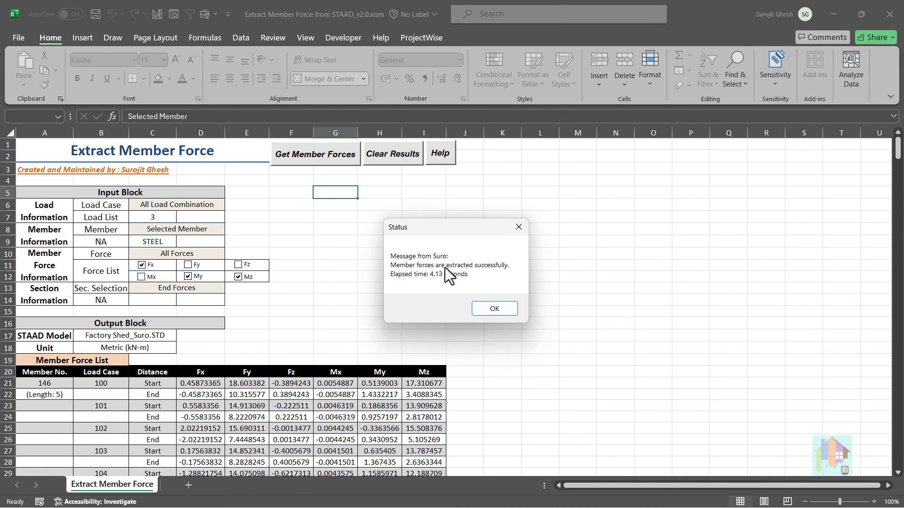
pyautogui.click(482, 311)
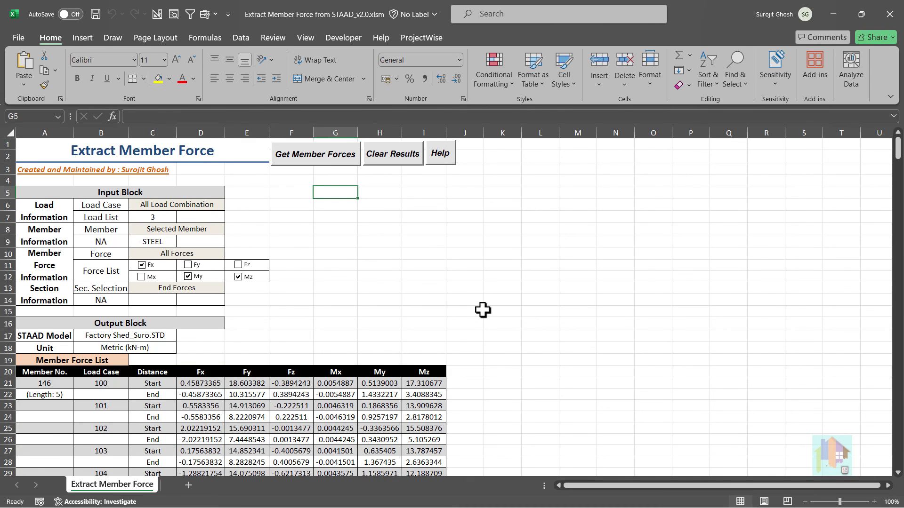